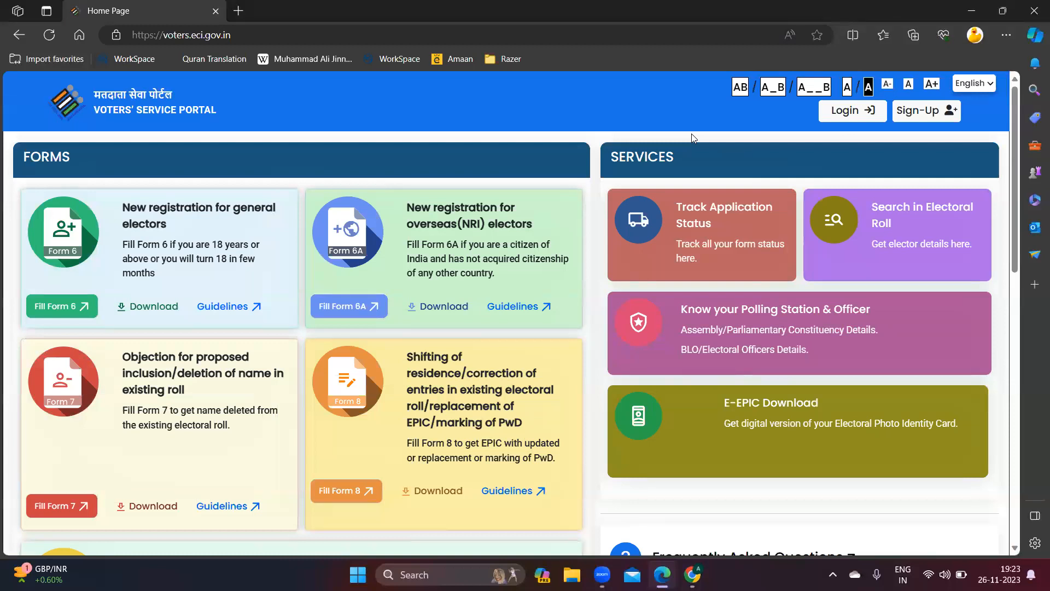
Switch to the signed-in Voters' Service Portal in Chrome and open Form 6 for new registration of general electors
key("alt+Tab")
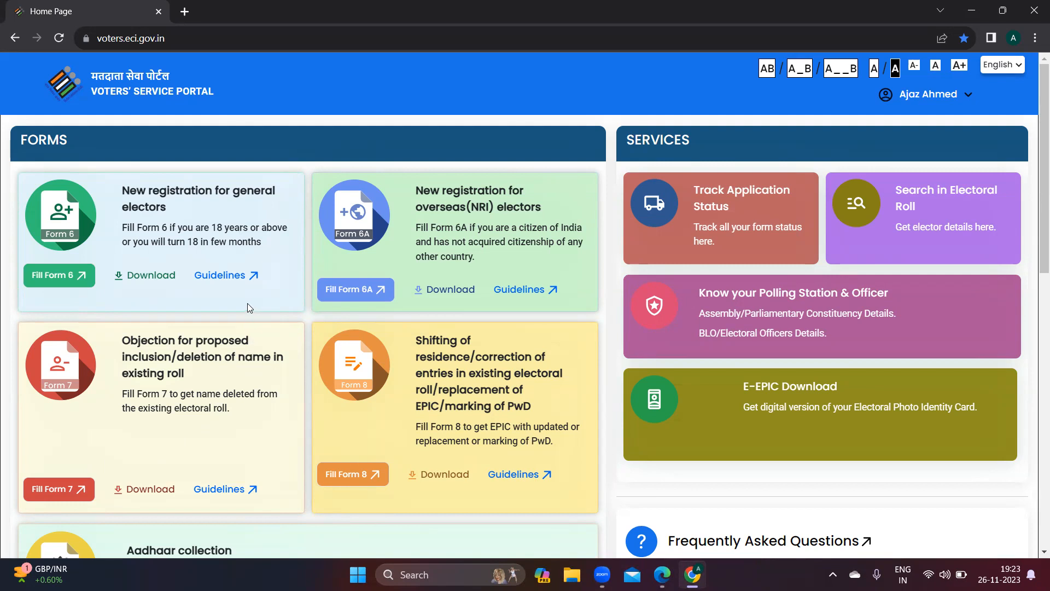
left_click(51, 282)
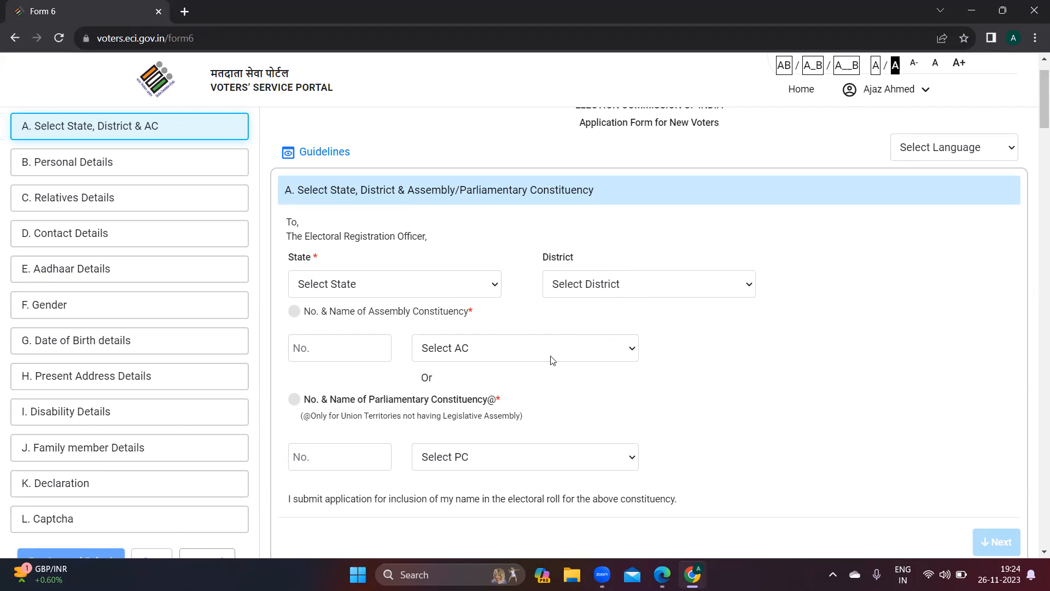
Examine Form 6 sections A to D, covering constituency selection, personal details, relatives, and contact details
scroll(794, 384, "down", 2)
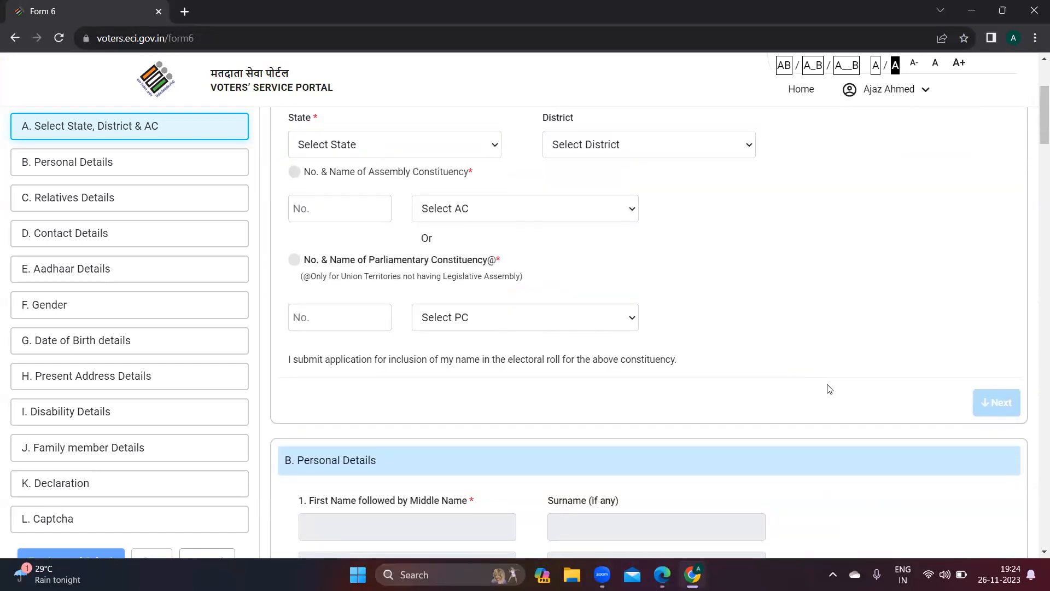
scroll(830, 389, "down", 4)
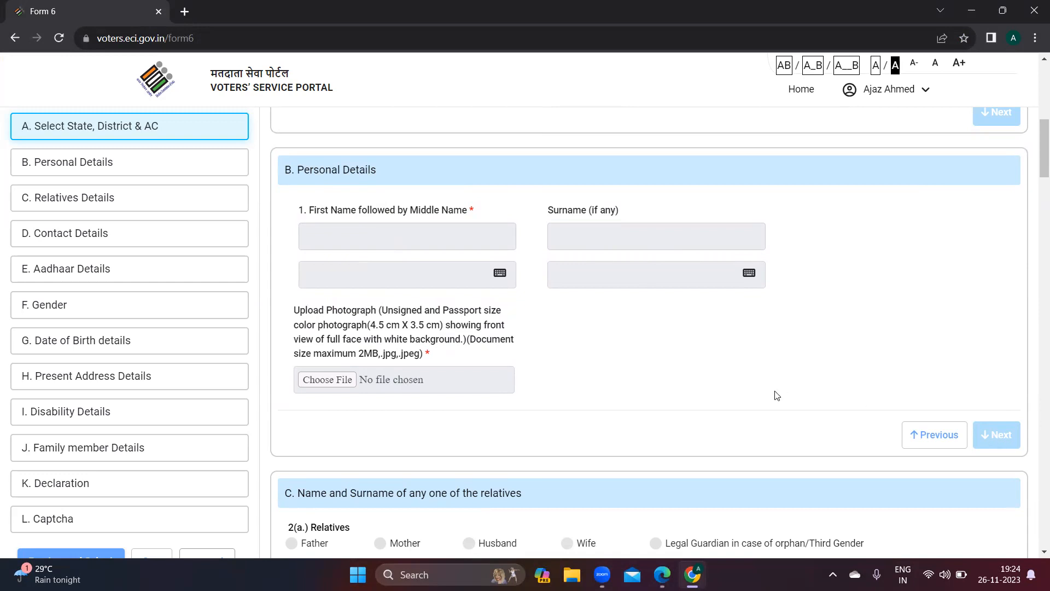
scroll(777, 395, "down", 5)
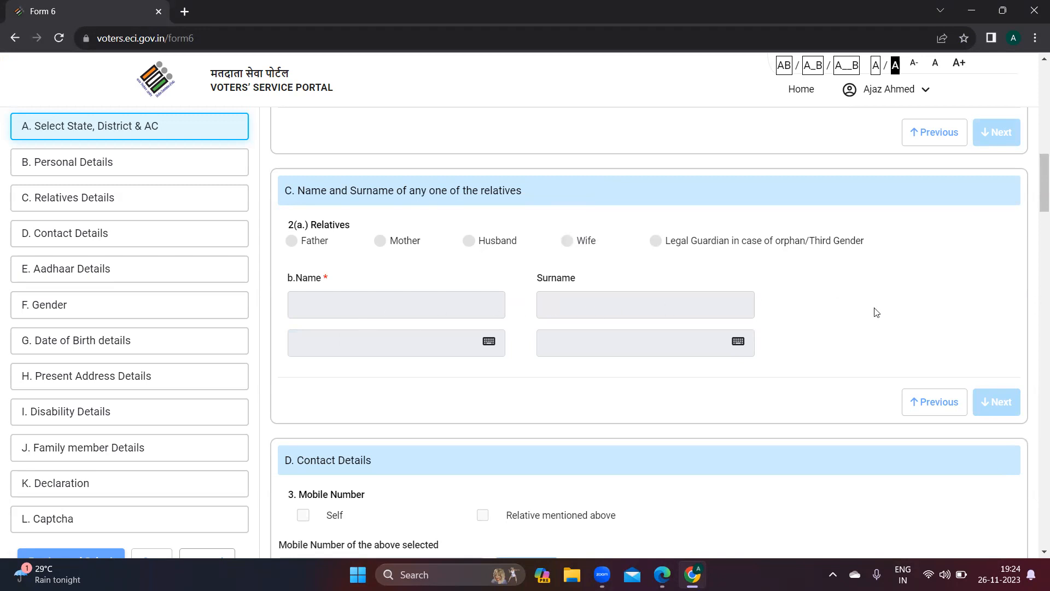
scroll(876, 312, "down", 2)
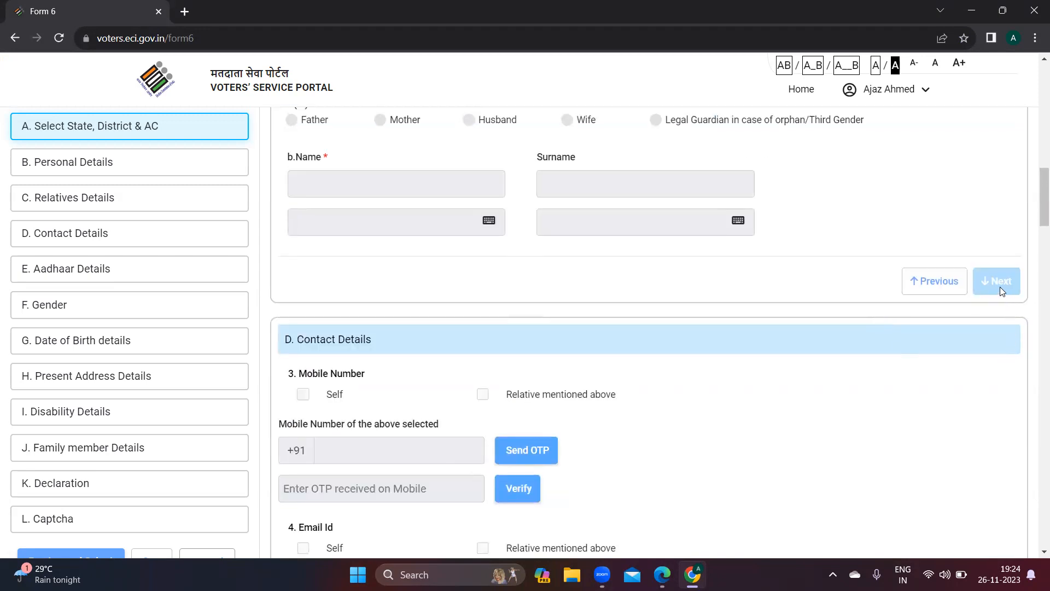
scroll(654, 389, "down", 2)
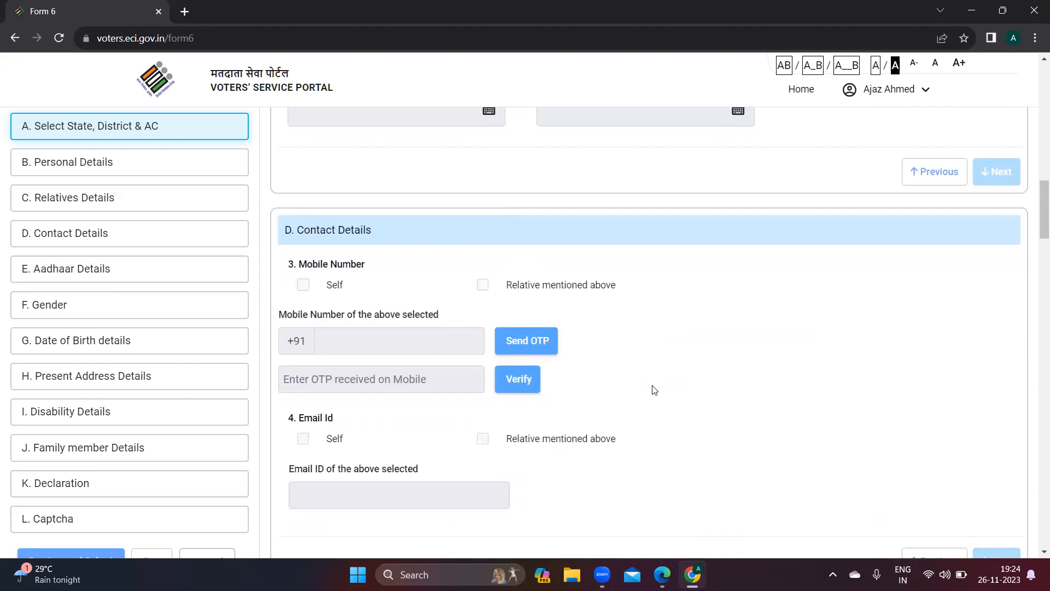
scroll(655, 389, "down", 1)
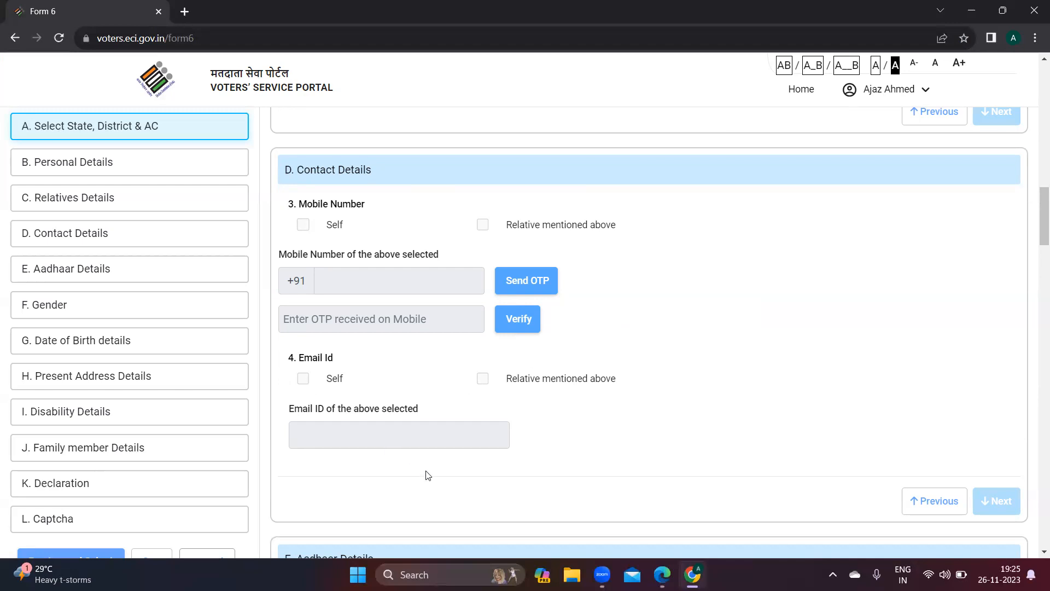
Examine Form 6 sections E to G, covering Aadhaar details, gender, date of birth, and the age-proof document upload
scroll(819, 361, "down", 3)
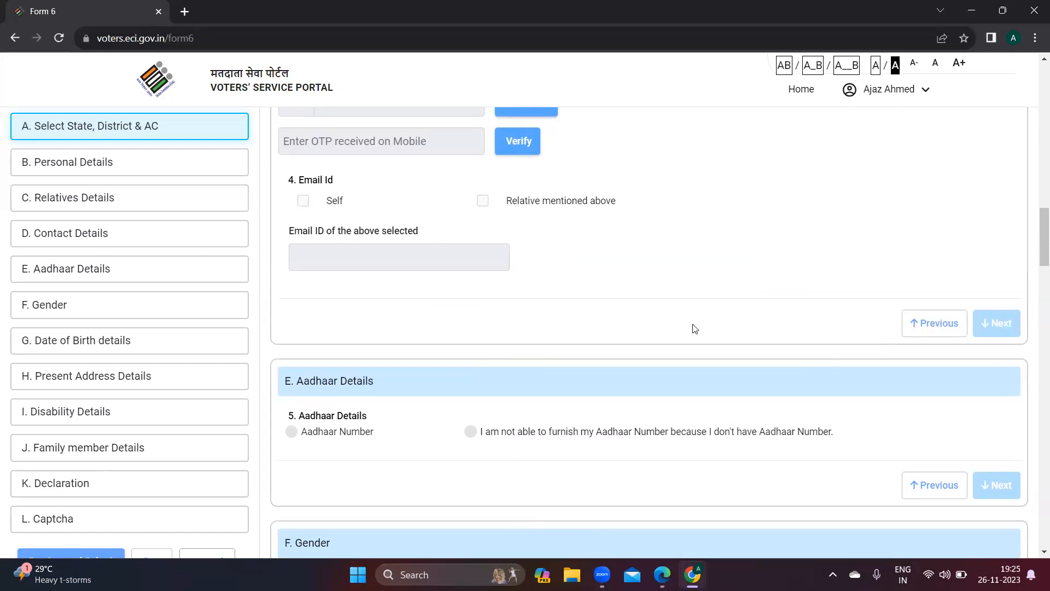
scroll(692, 328, "down", 2)
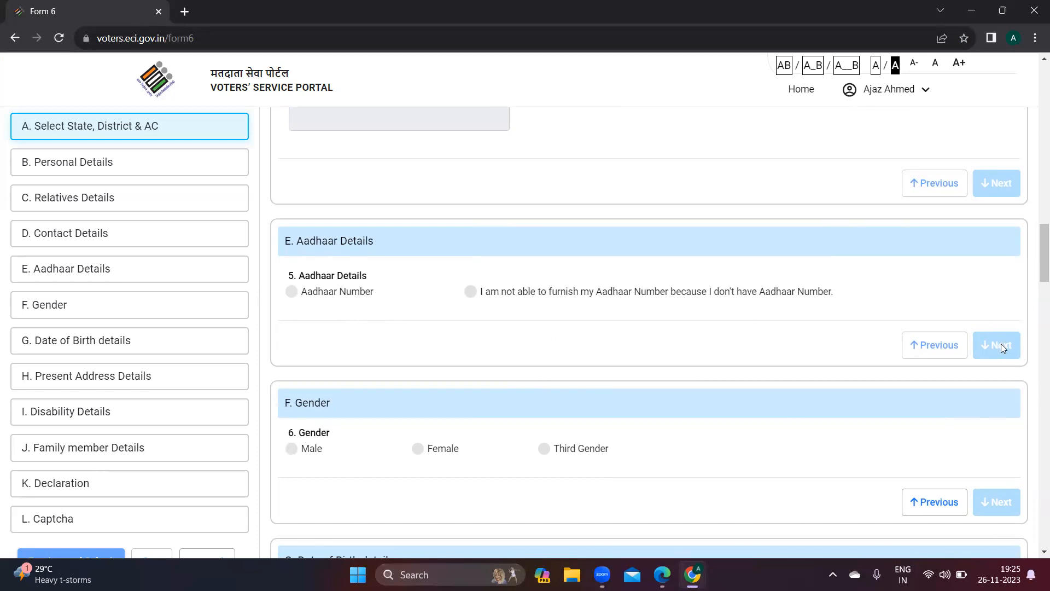
scroll(747, 365, "down", 3)
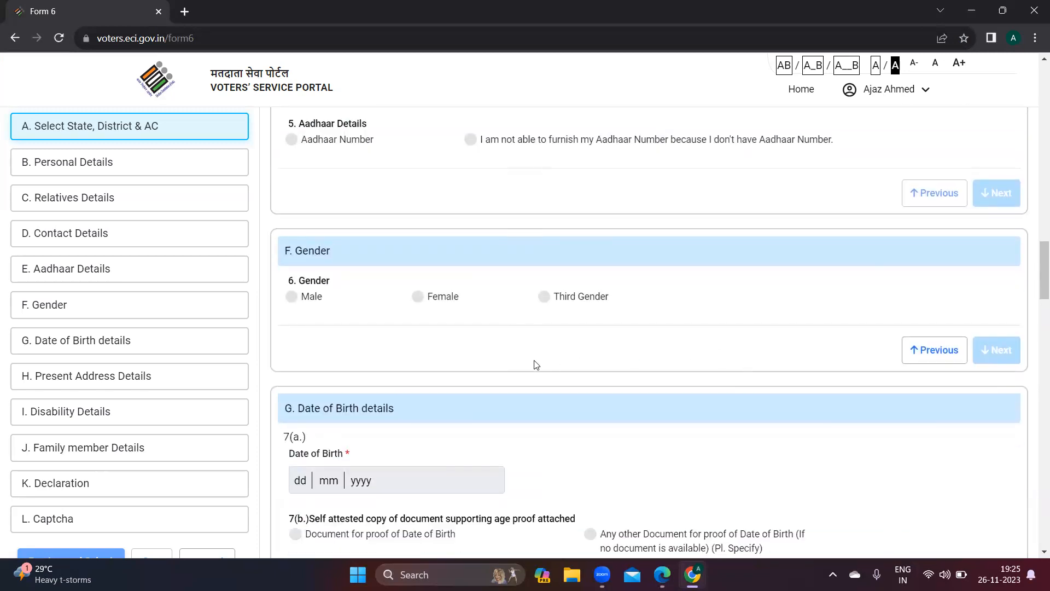
scroll(499, 345, "down", 2)
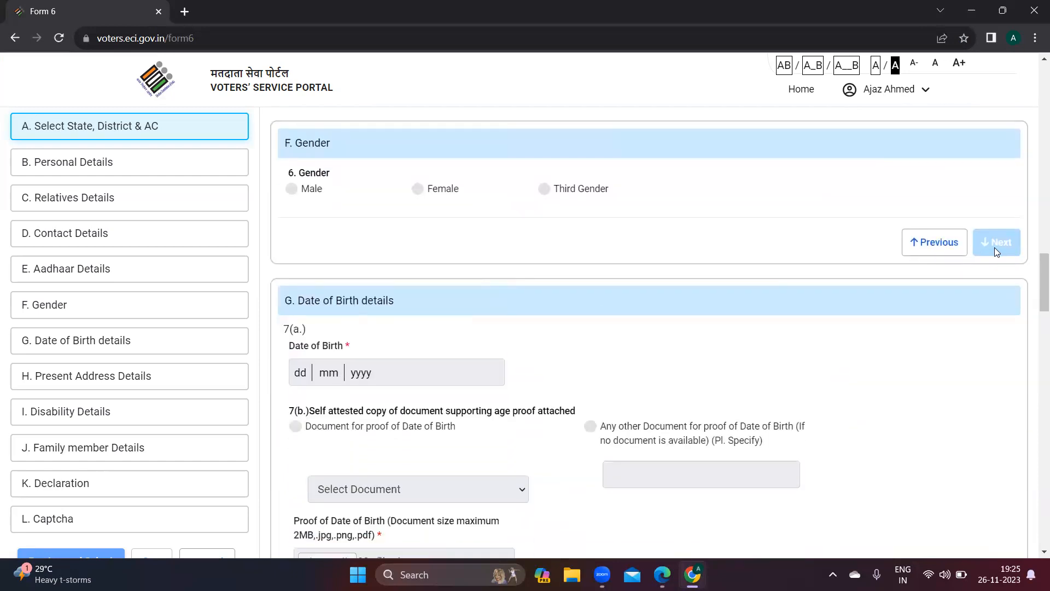
scroll(653, 324, "down", 2)
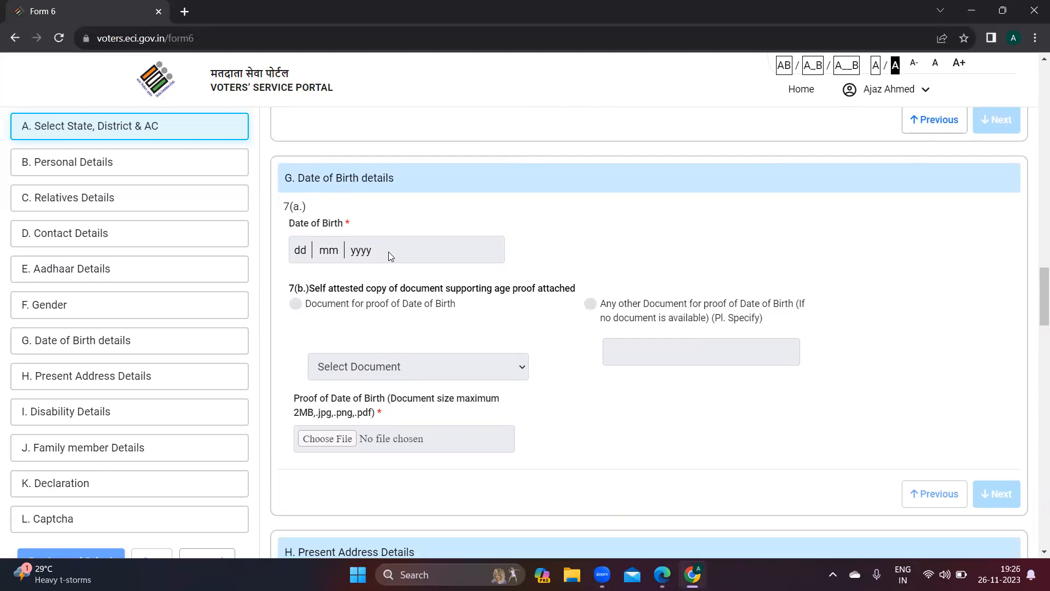
scroll(577, 249, "down", 2)
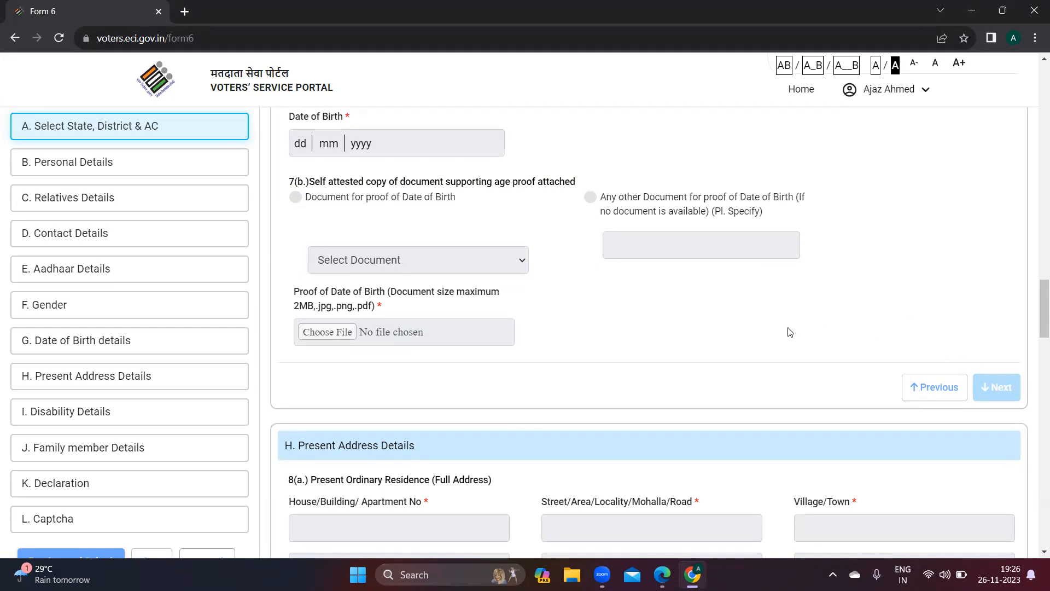
Examine the present address and proof-of-residence fields in section H and the optional disability category in section I
scroll(779, 331, "down", 5)
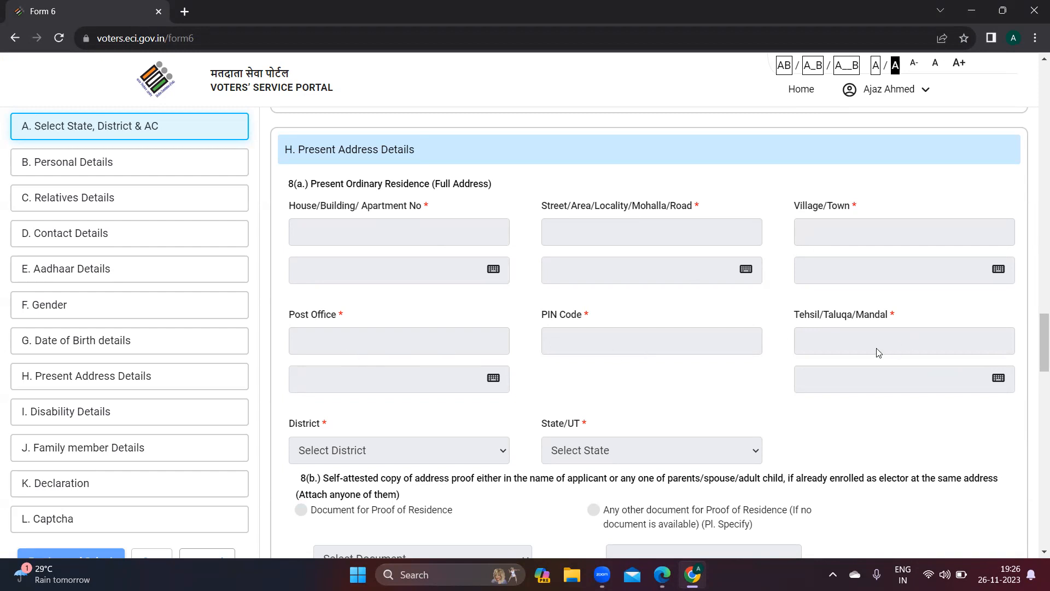
scroll(614, 411, "down", 2)
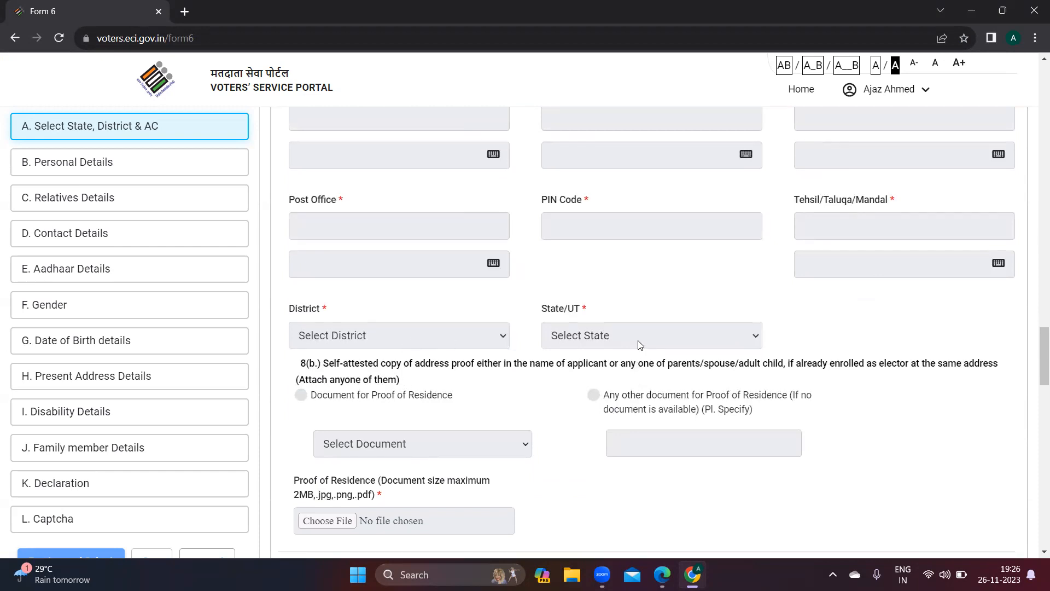
scroll(640, 344, "down", 3)
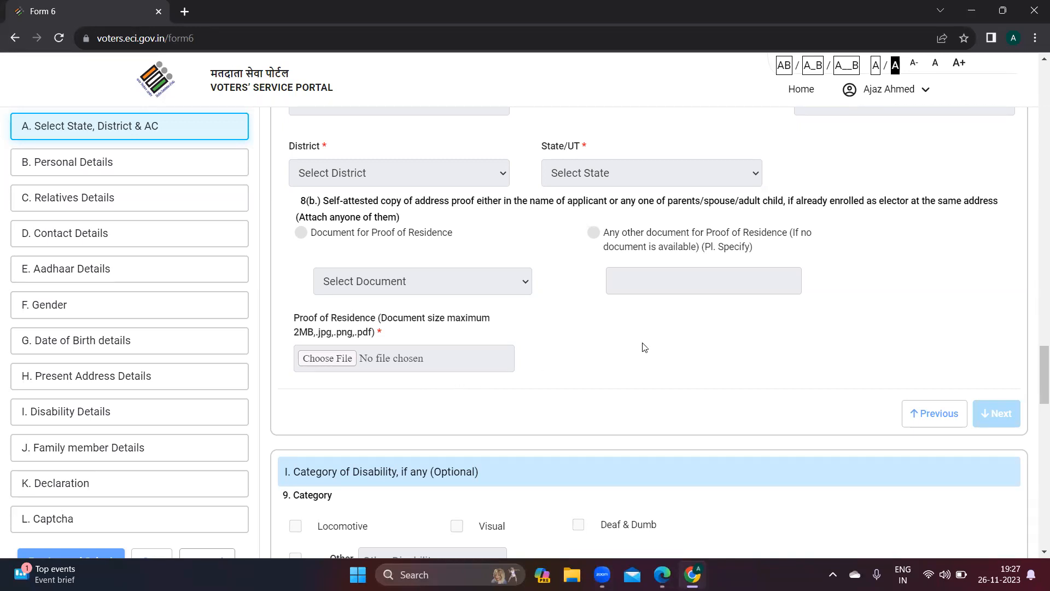
scroll(692, 358, "down", 6)
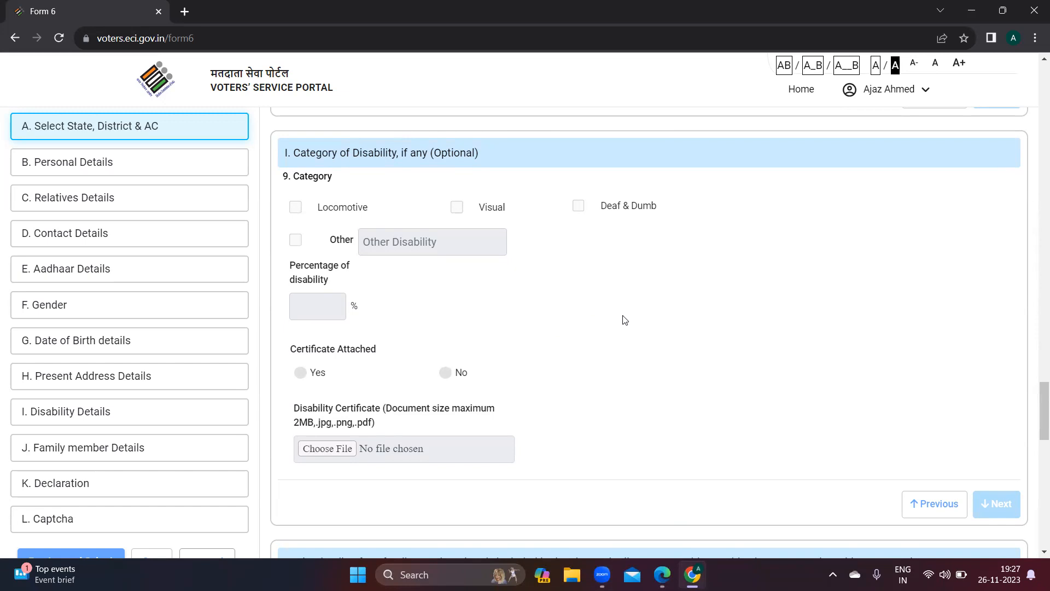
scroll(625, 320, "down", 2)
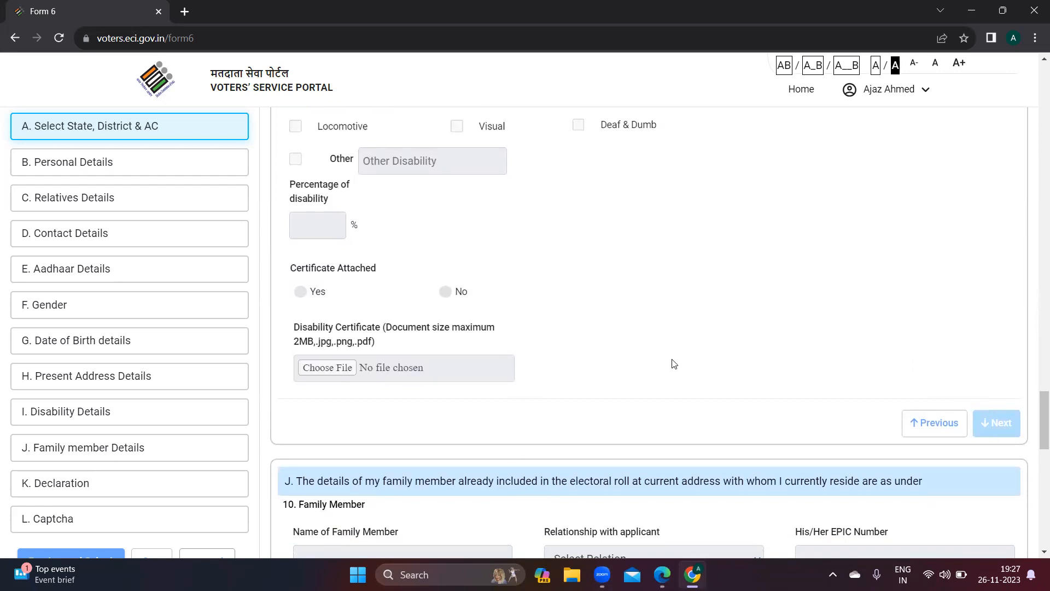
Examine the family member details, the declaration, and the captcha section with its preview, submit and save options
scroll(674, 364, "down", 4)
scroll(674, 364, "down", 1)
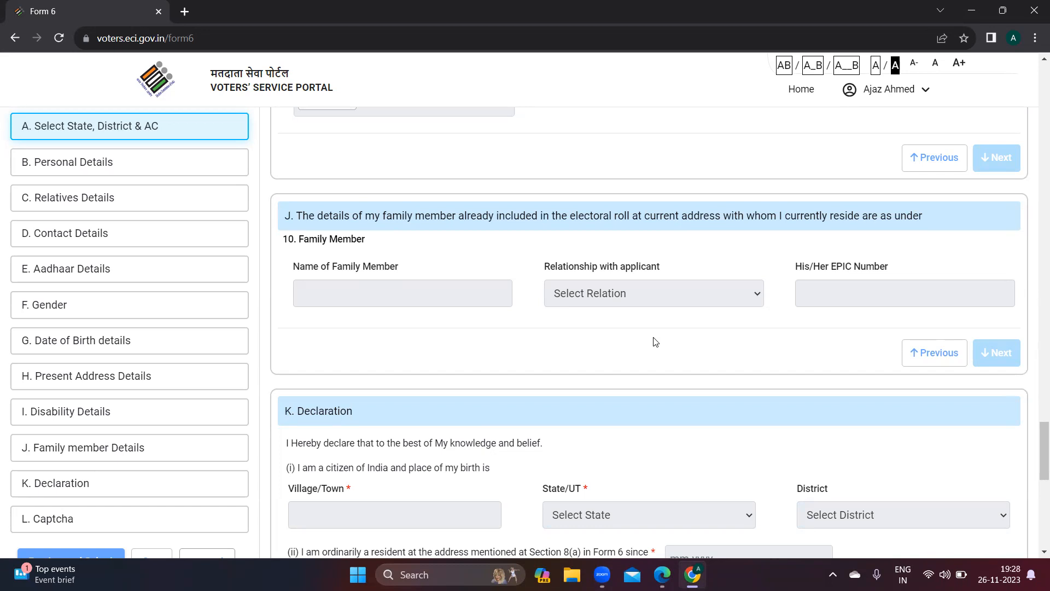
scroll(645, 310, "down", 2)
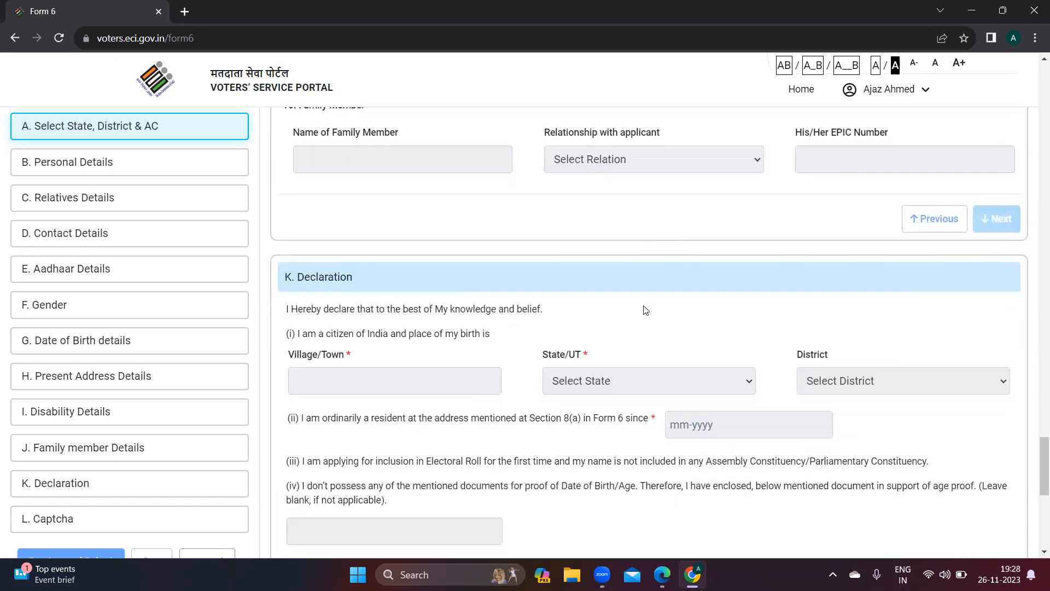
scroll(645, 310, "down", 1)
scroll(392, 301, "down", 1)
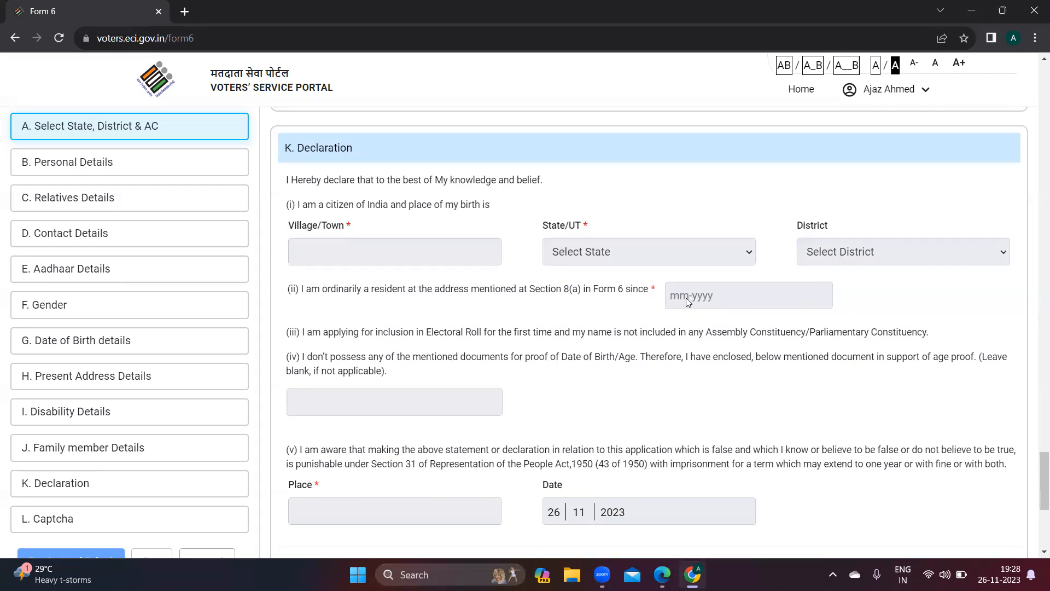
scroll(686, 298, "down", 1)
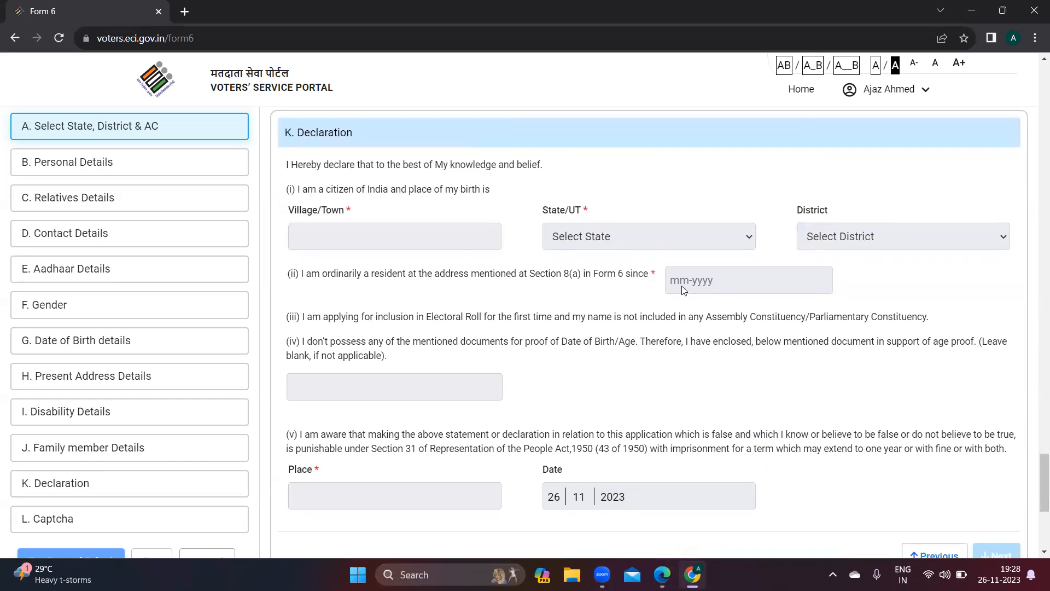
scroll(569, 343, "down", 3)
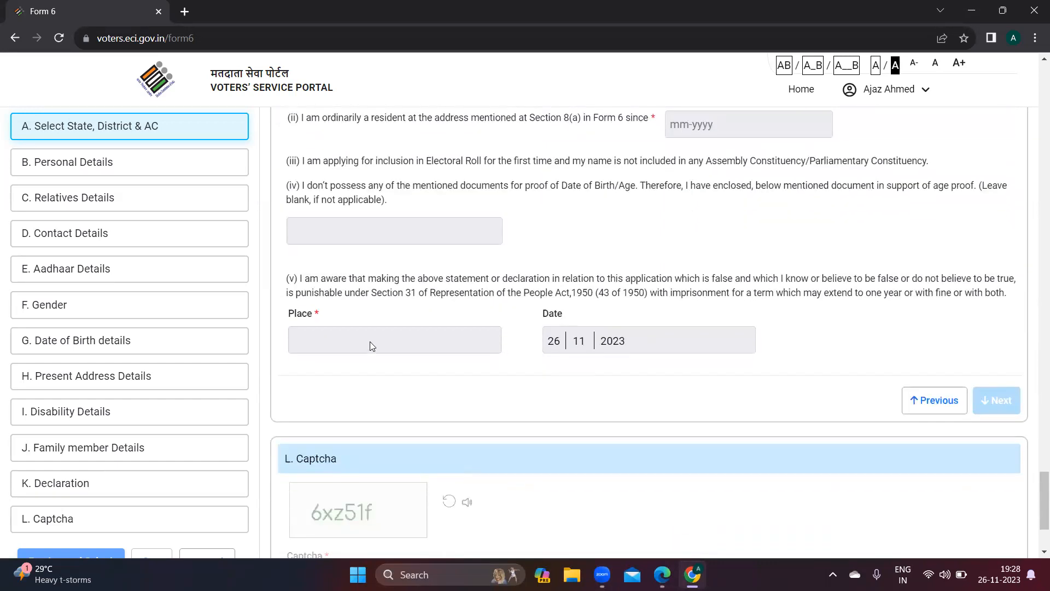
scroll(788, 394, "down", 2)
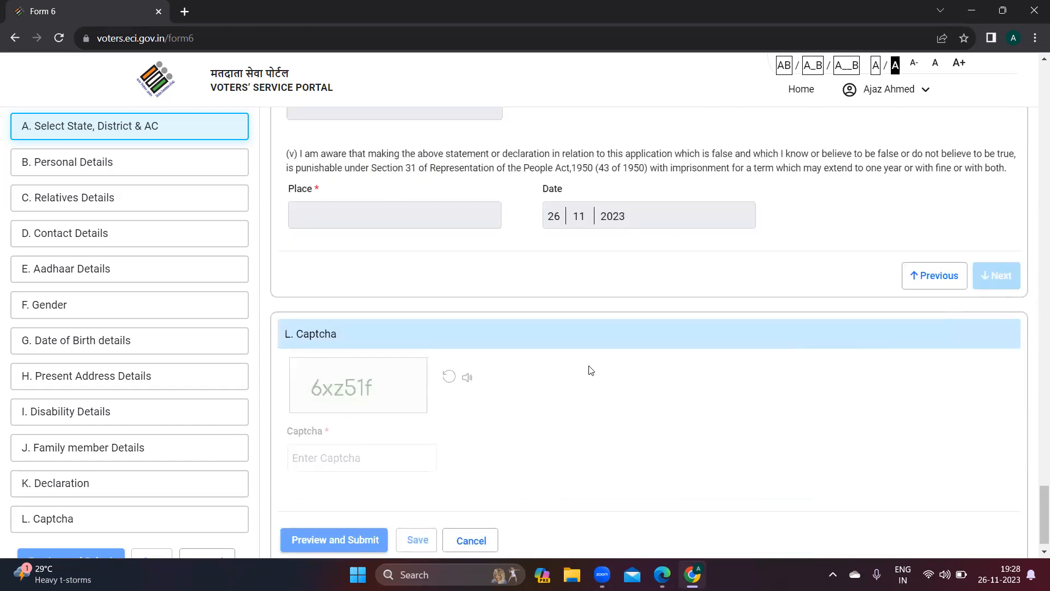
scroll(591, 370, "down", 1)
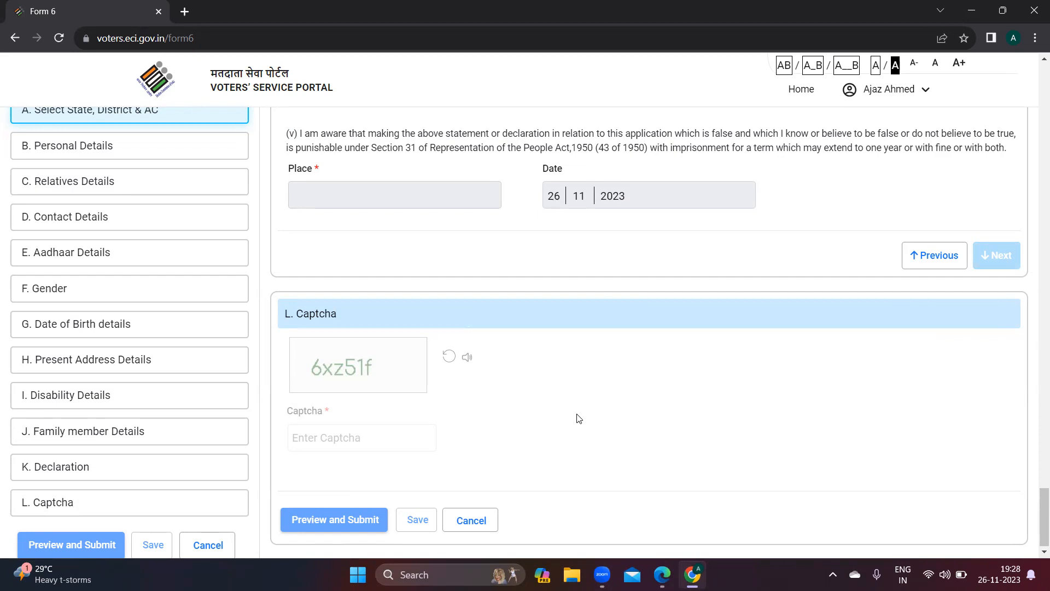
Skim back through the blank Form 6 up to the personal details and return to the captcha section
scroll(579, 418, "up", 20)
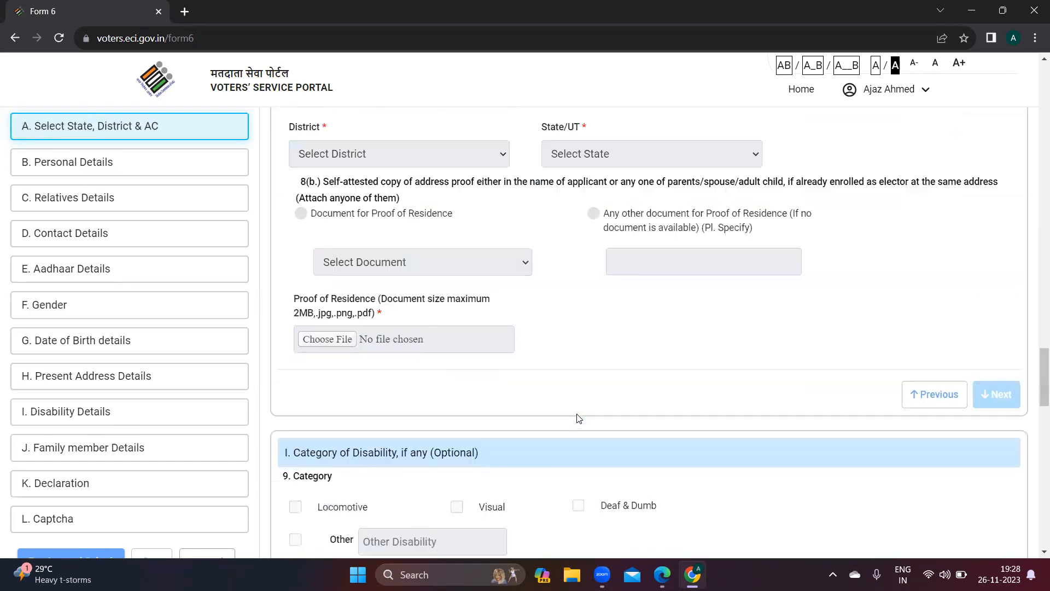
scroll(579, 418, "up", 8)
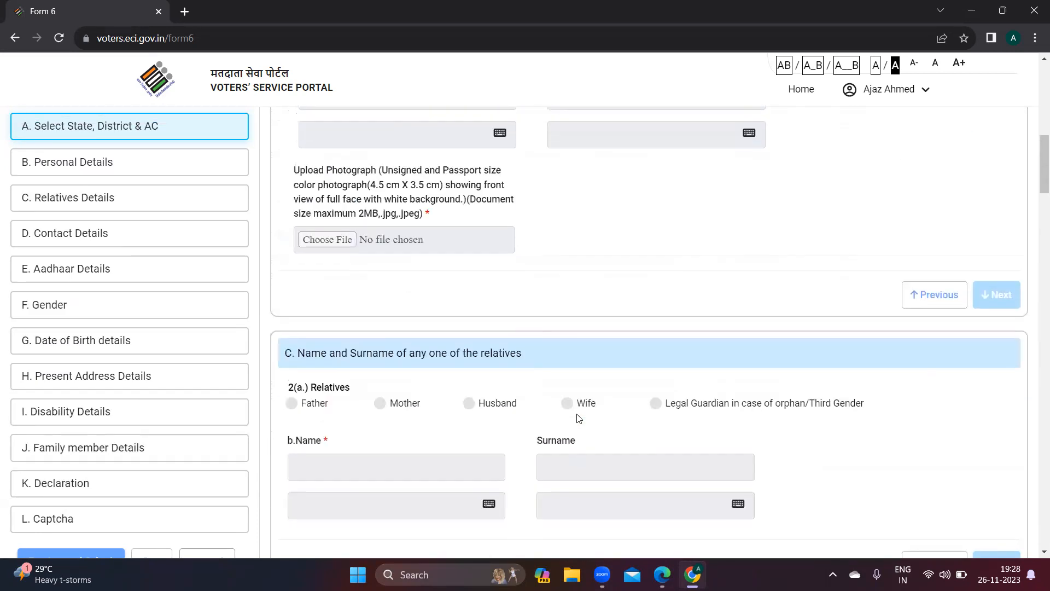
scroll(578, 419, "down", 6)
scroll(579, 419, "down", 20)
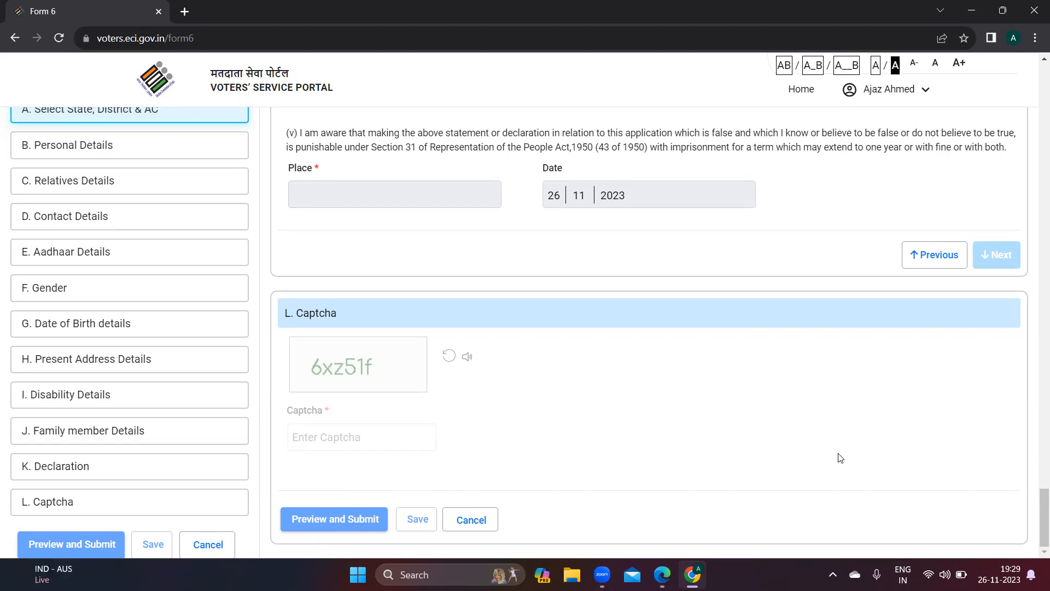
key("alt+Tab")
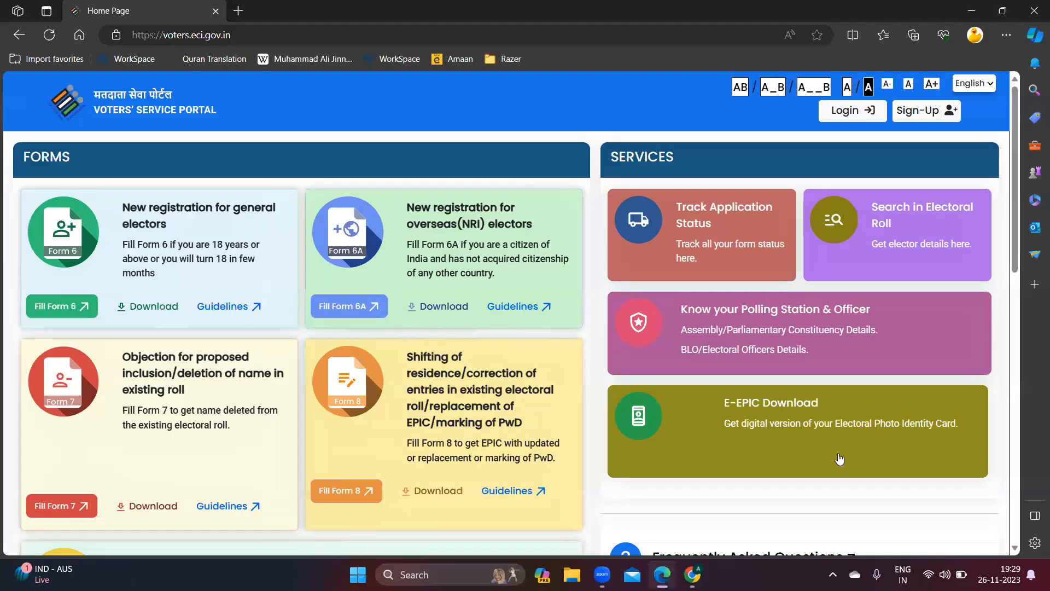
key("alt+Tab")
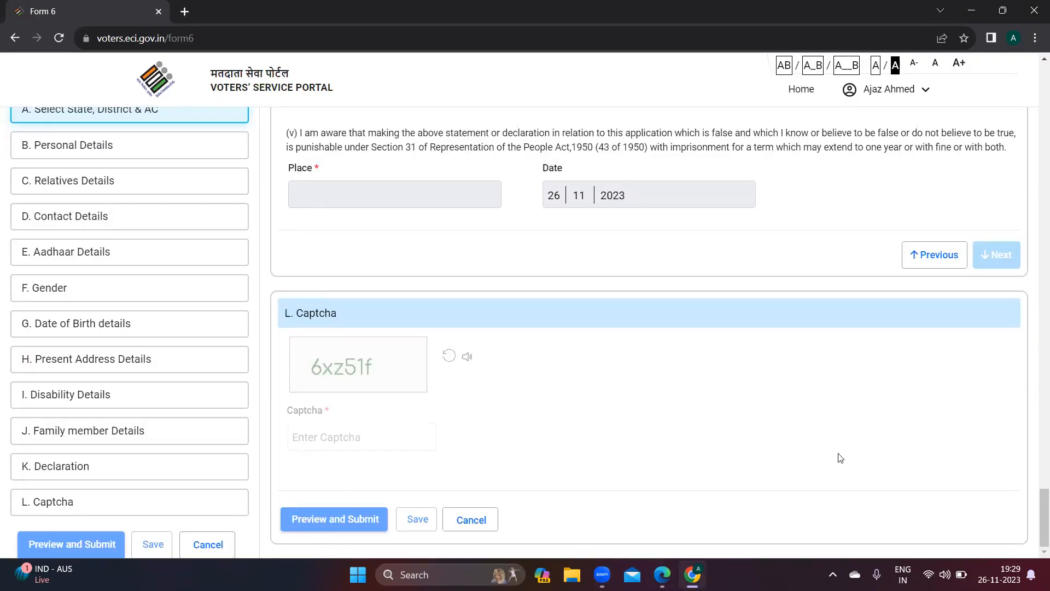
scroll(841, 458, "up", 1)
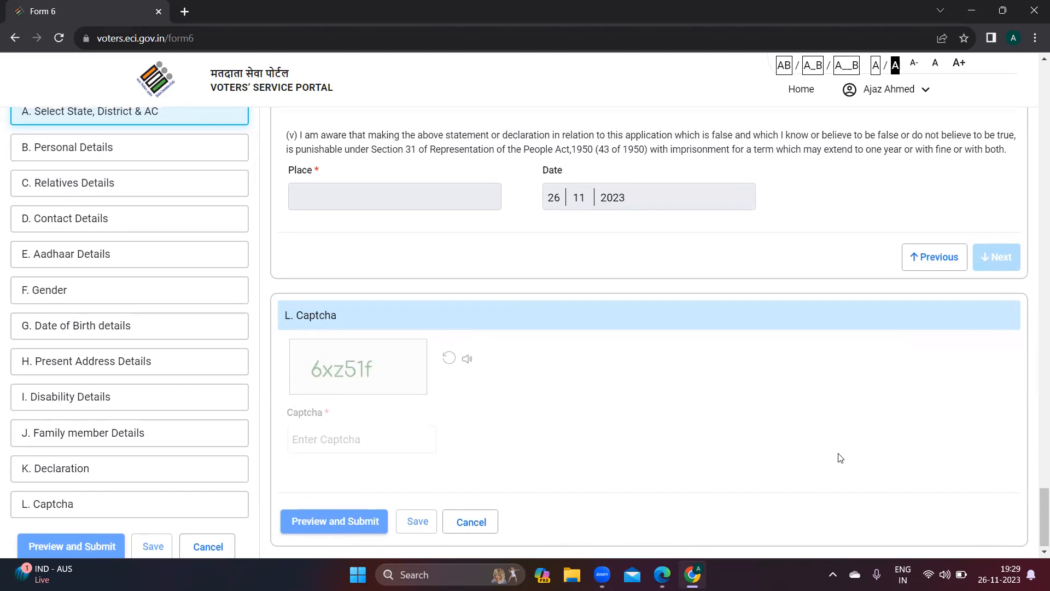